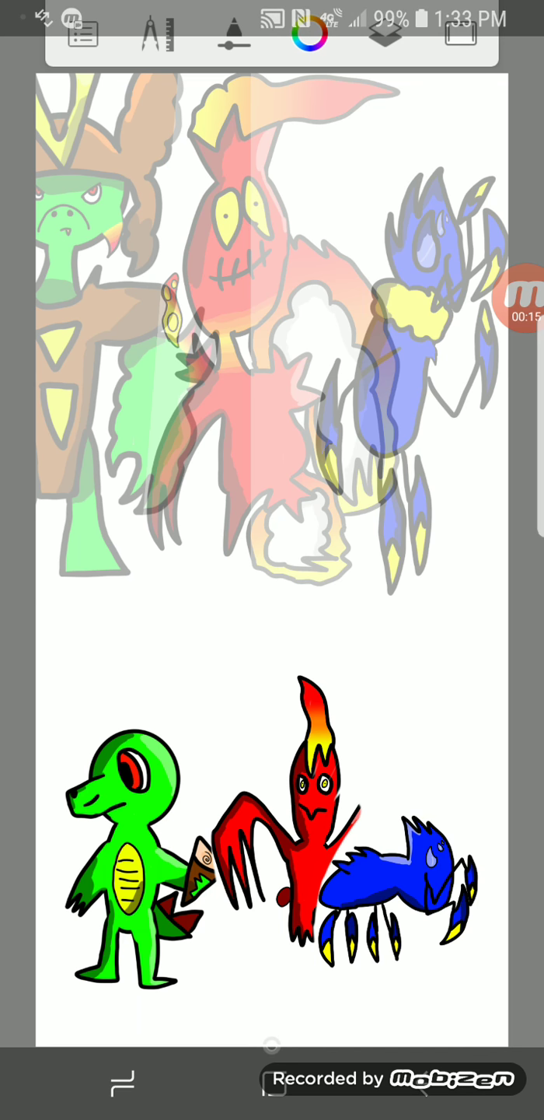
- Check the phone notifications, then dismiss them to return to the green lizard drawing
left_click_drag(272, 9, 272, 525)
left_click(273, 786)
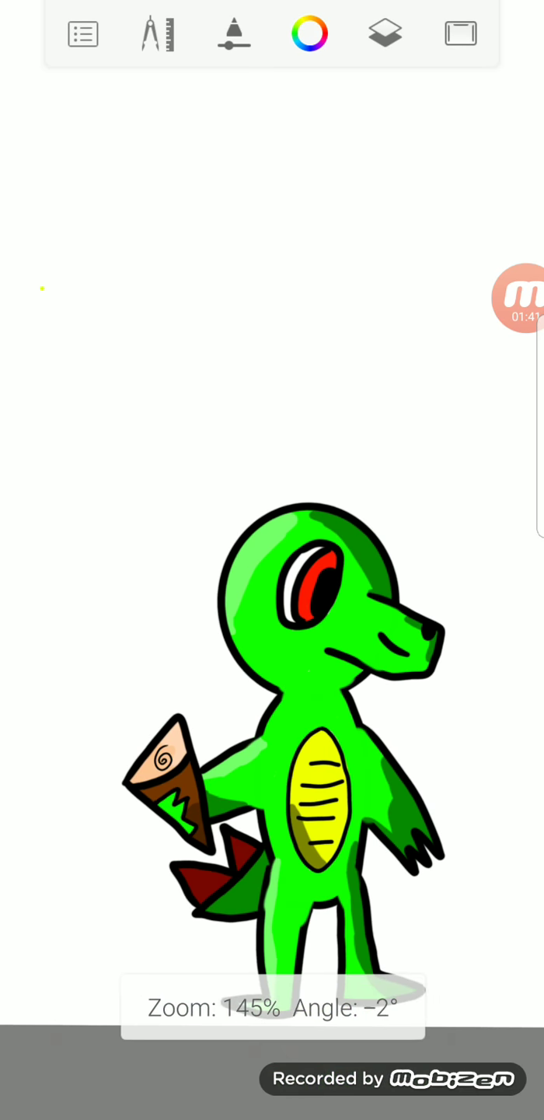
scroll(273, 613, "down", 3)
scroll(272, 612, "down", 3)
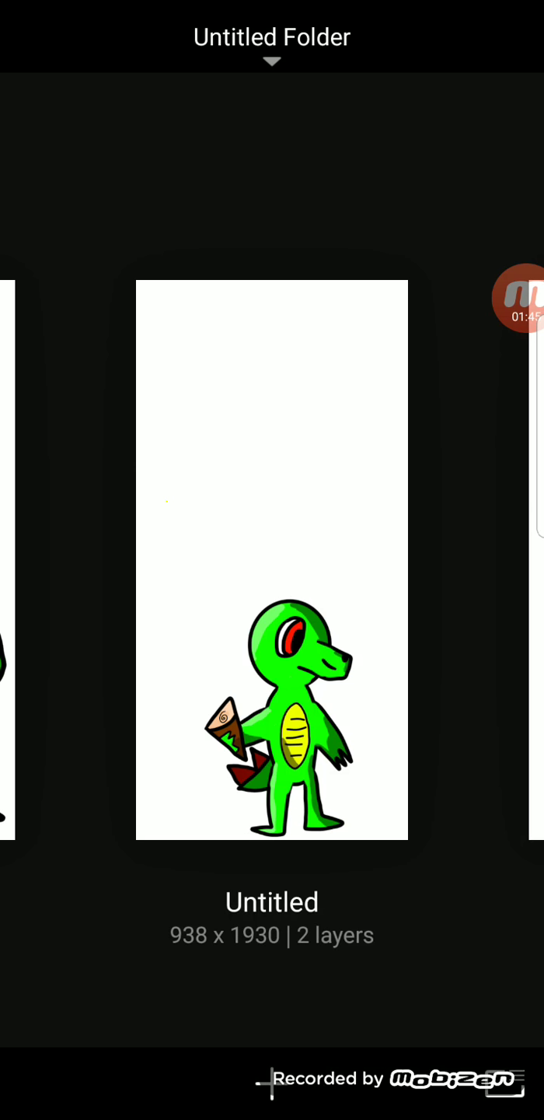
- Swipe through the gallery, open the helmeted green crocodile sketch, then shrink it back
left_click_drag(88, 559, 393, 559)
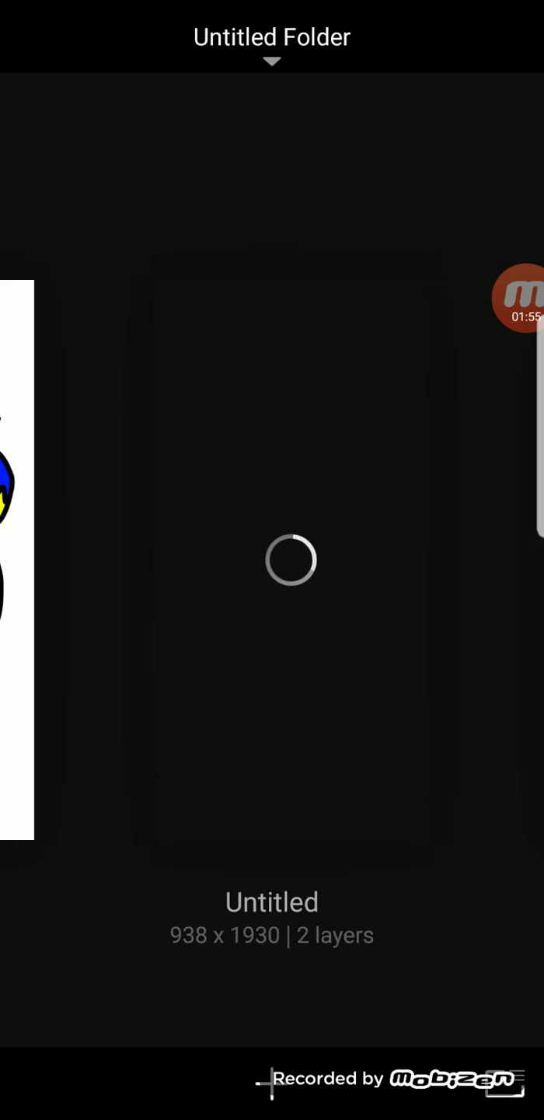
left_click_drag(437, 560, 88, 560)
left_click_drag(437, 560, 88, 559)
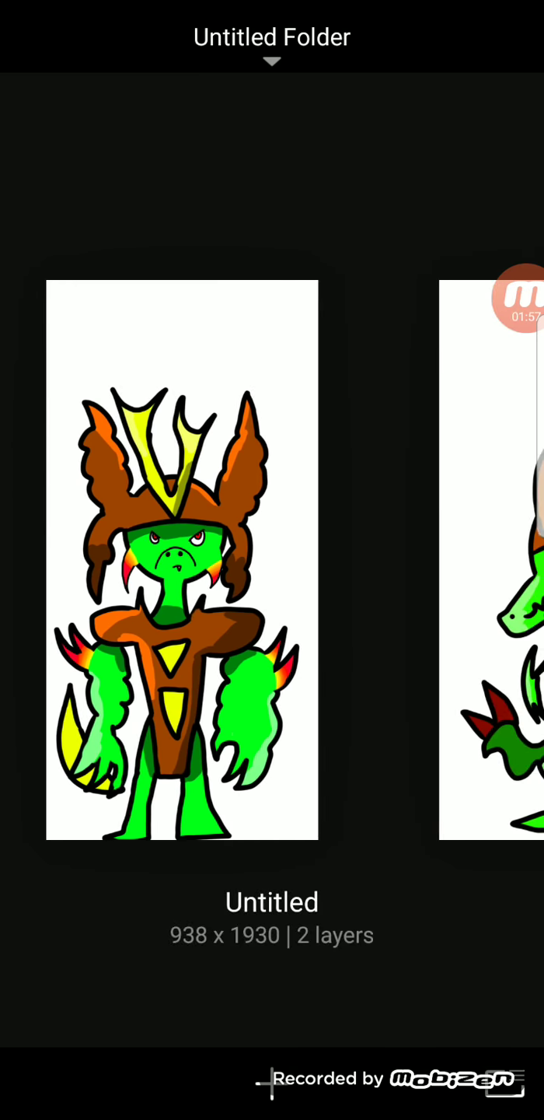
left_click_drag(438, 560, 88, 560)
left_click(262, 560)
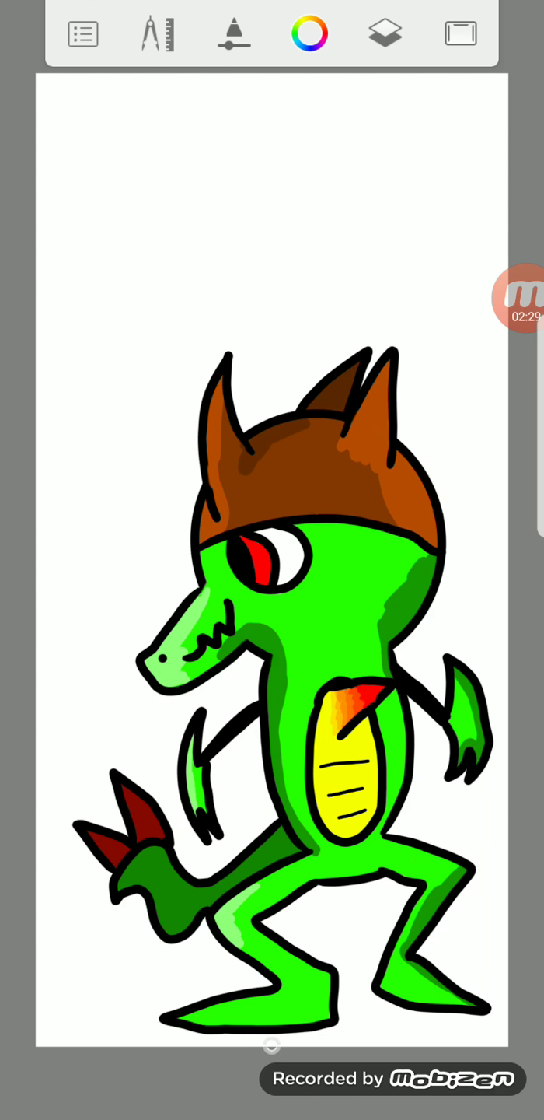
left_click_drag(272, 613, 273, 560)
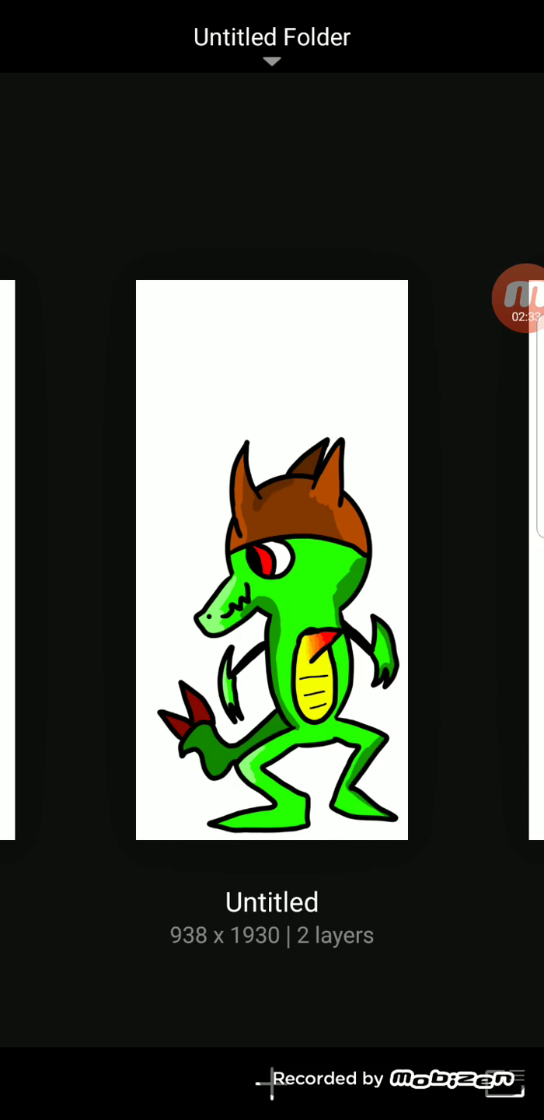
- Swipe to the previous sketch and open the armored lizard with the yellow crest
left_click_drag(131, 560, 438, 560)
left_click(272, 560)
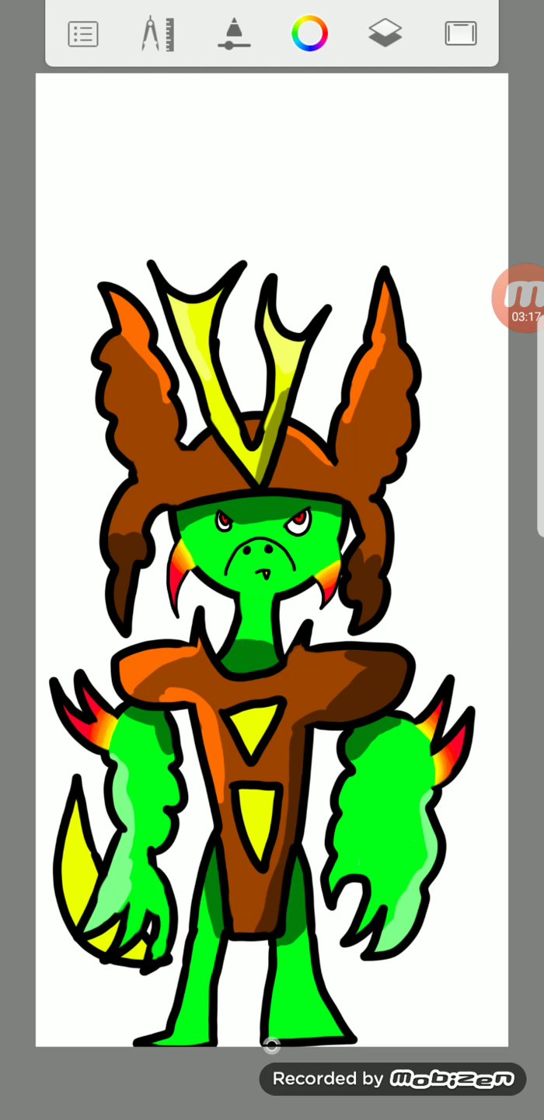
scroll(272, 560, "down", 5)
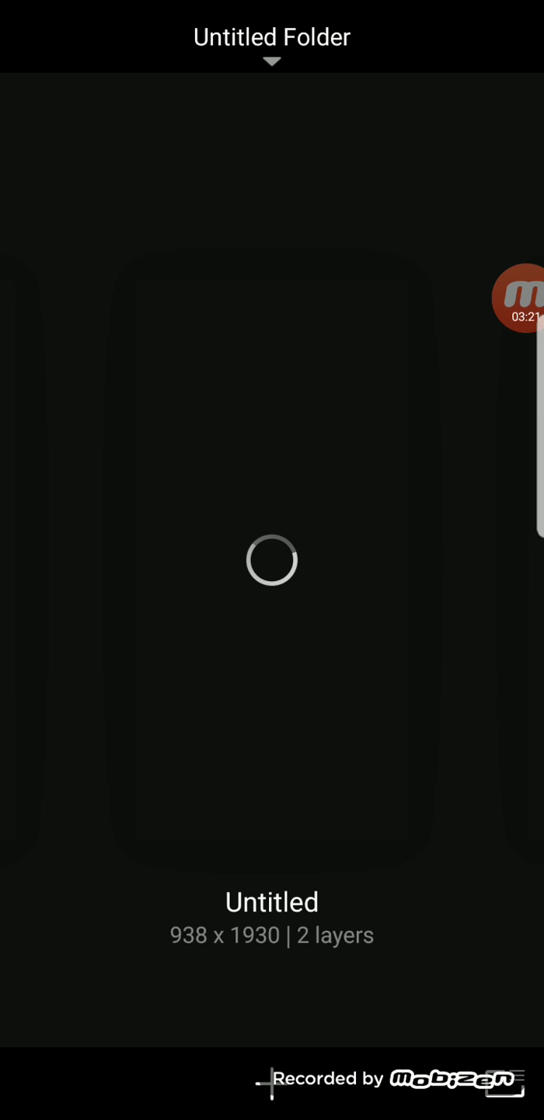
- Open the red four-legged fire creature, then go back and move along the gallery
left_click_drag(131, 560, 393, 560)
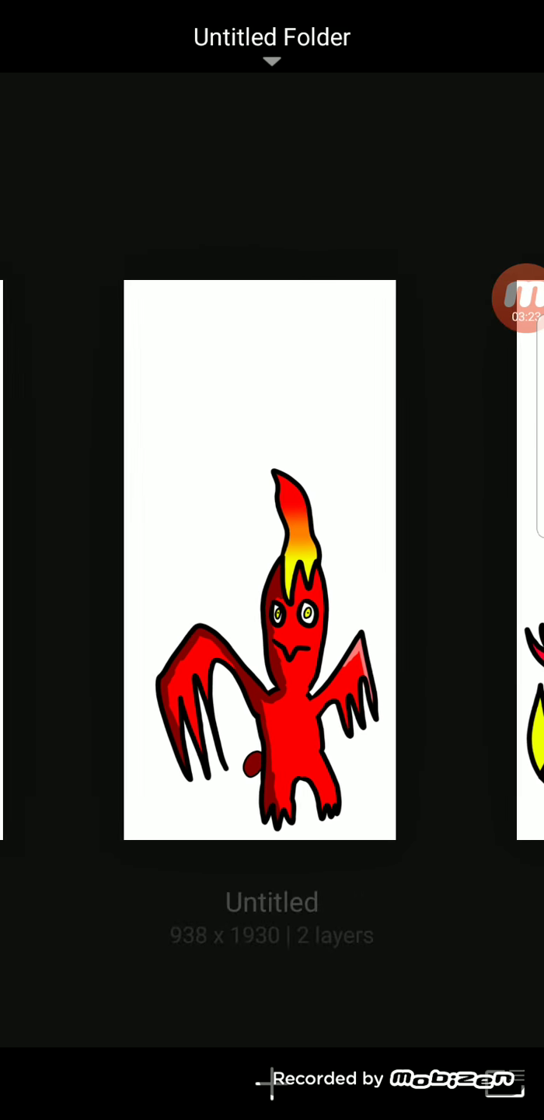
left_click(259, 559)
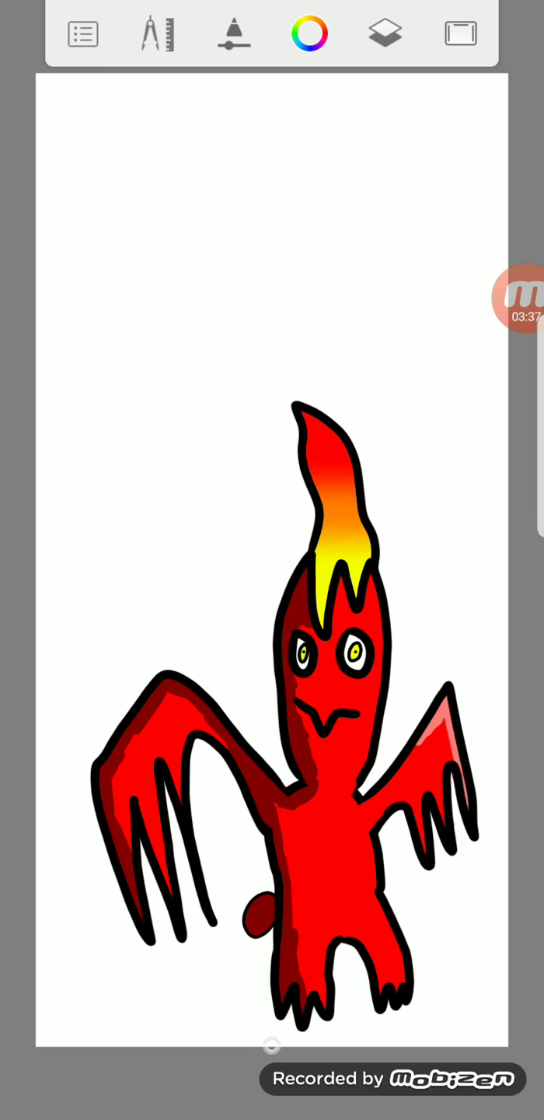
scroll(273, 613, "up", 3)
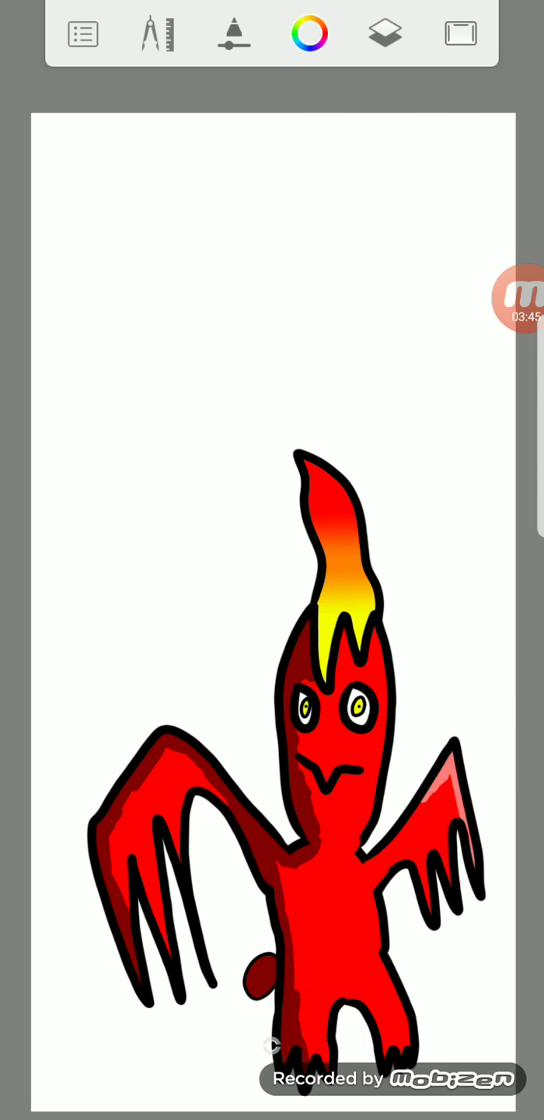
key("Escape")
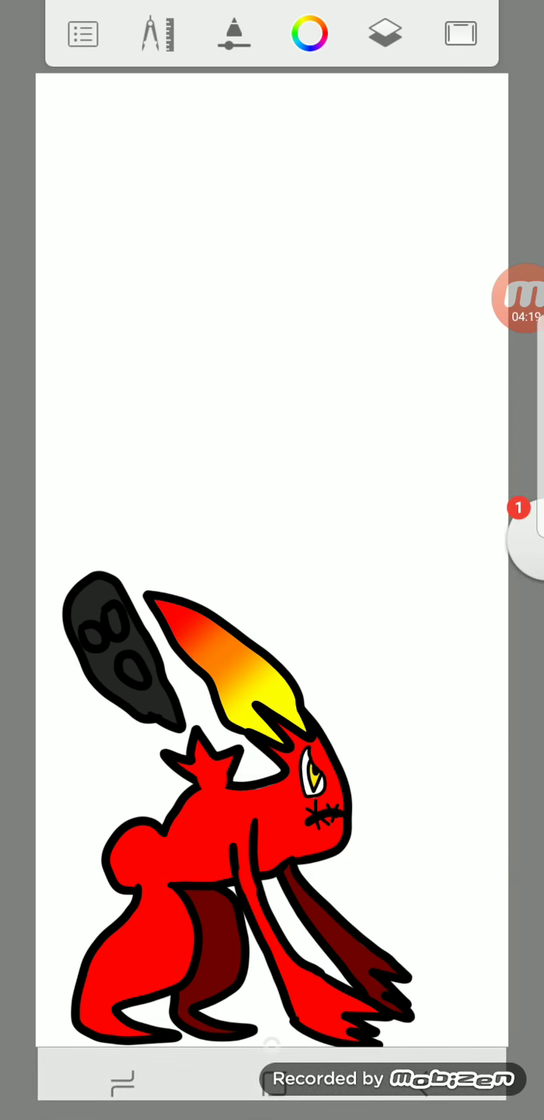
left_click_drag(503, 603, 272, 1041)
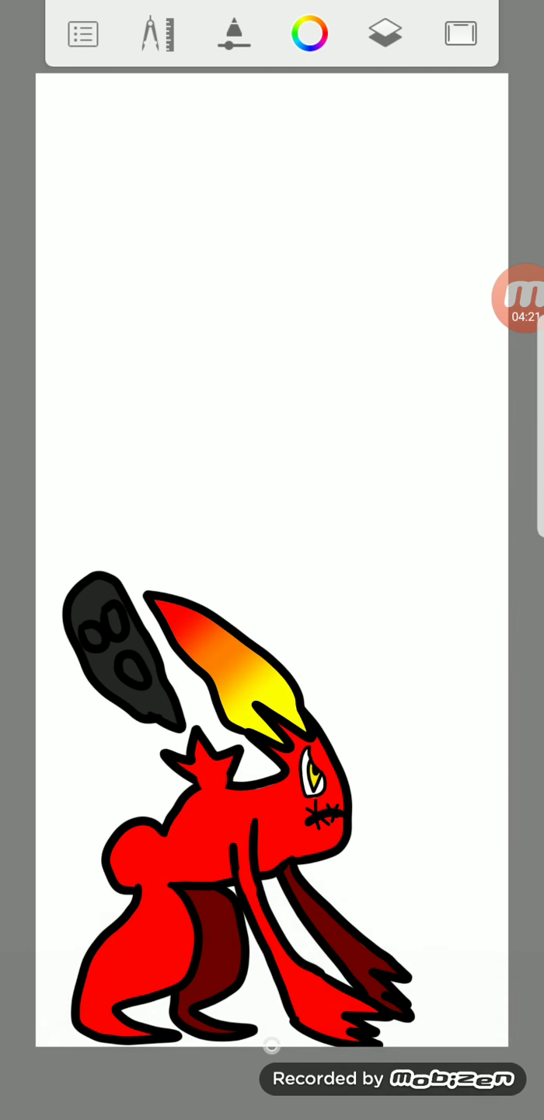
scroll(272, 559, "down", 5)
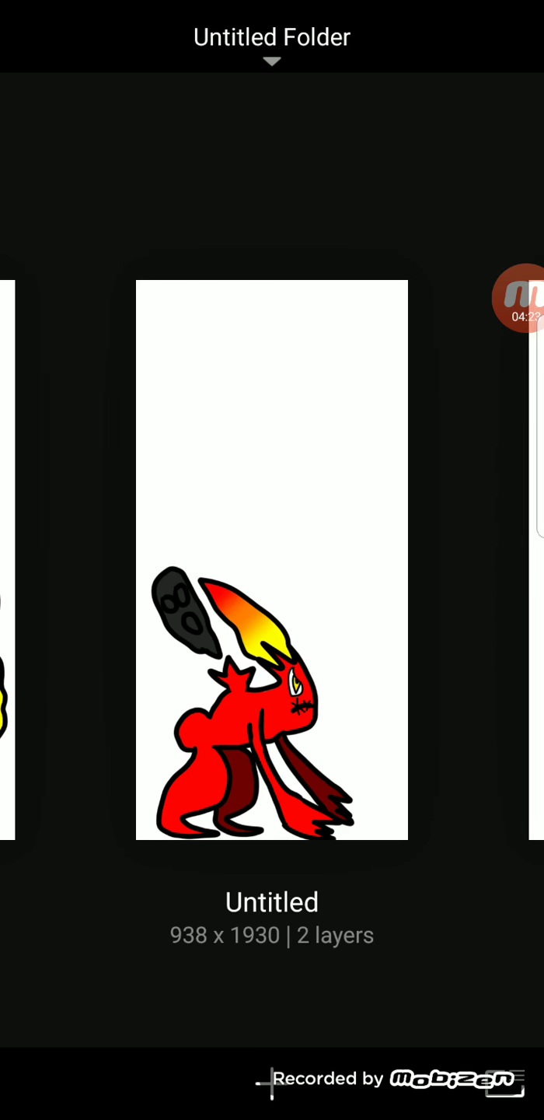
left_click_drag(132, 560, 393, 560)
- Open the skull-faced fire creature full-size, shrink back, and swipe toward the blue crab
left_click(272, 560)
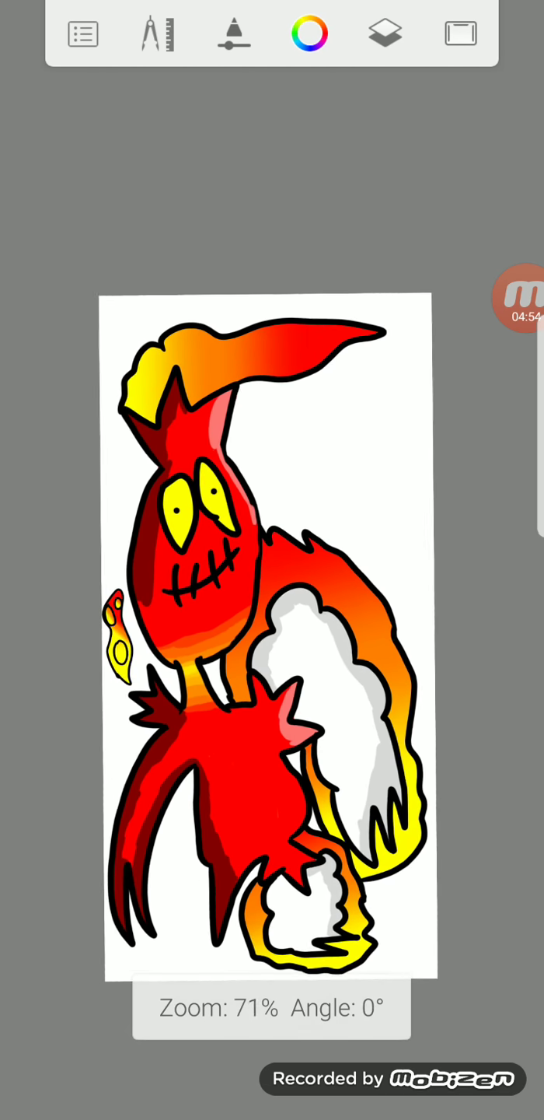
left_click_drag(272, 559, 272, 1006)
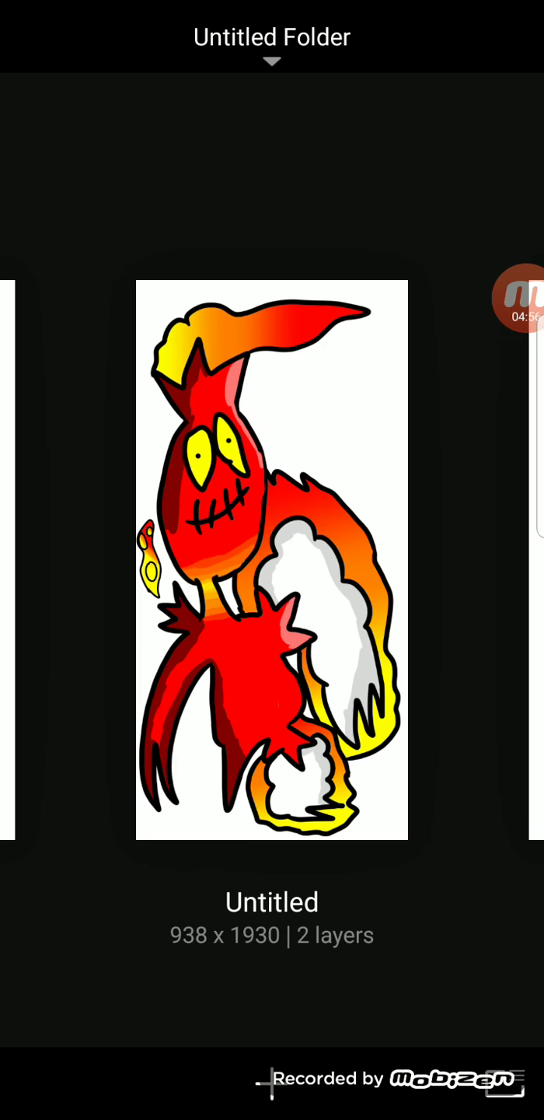
left_click_drag(175, 560, 437, 560)
- Open the small blue crab, undo a stray stroke, and shrink back to the gallery
left_click(272, 560)
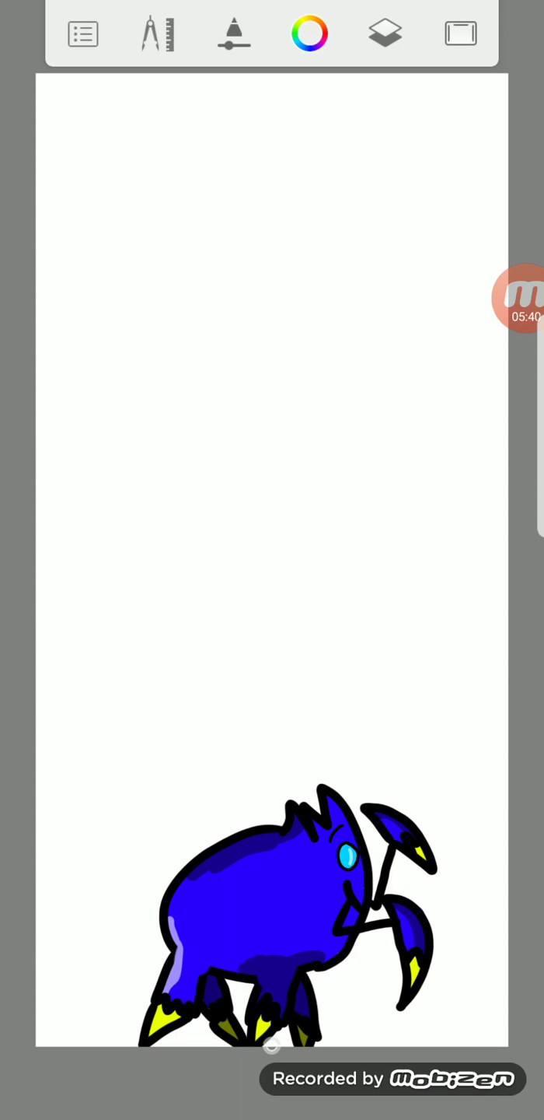
left_click_drag(390, 175, 367, 463)
left_click(271, 560)
left_click(41, 1079)
left_click_drag(272, 263, 272, 787)
left_click_drag(131, 560, 411, 560)
- Open the long-legged blue crab with water-drop markings, then shrink it back
left_click(131, 560)
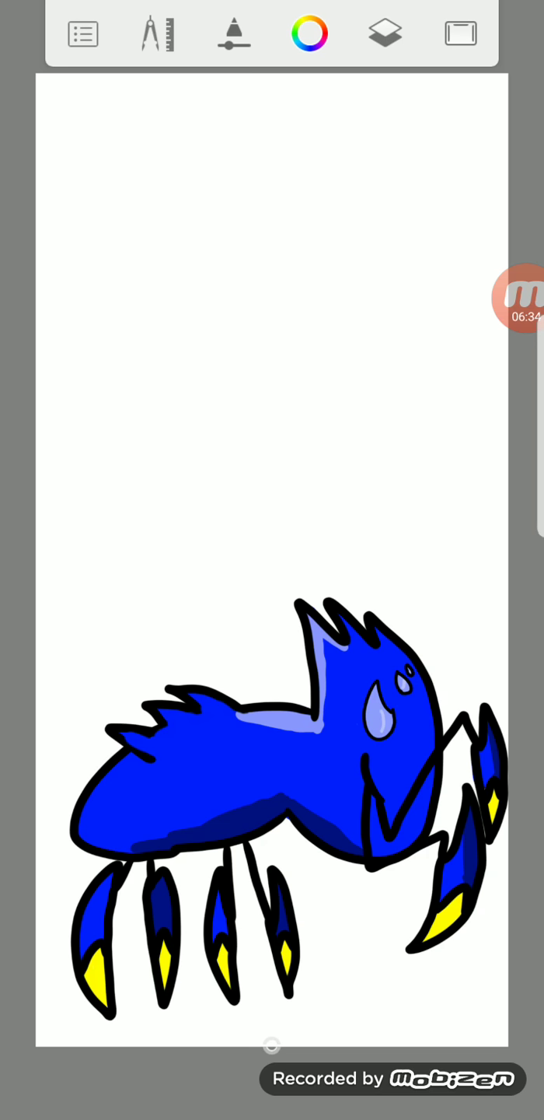
left_click_drag(272, 559, 272, 962)
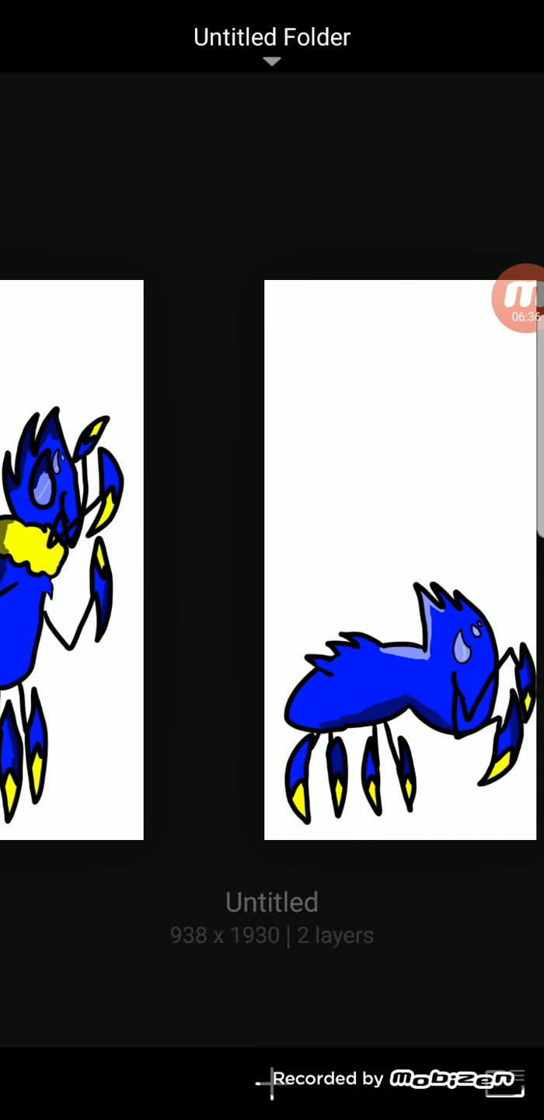
- Swipe to the upright yellow-collared blue crab, open it, and extend its right claw tip
left_click_drag(88, 560, 394, 560)
left_click(273, 560)
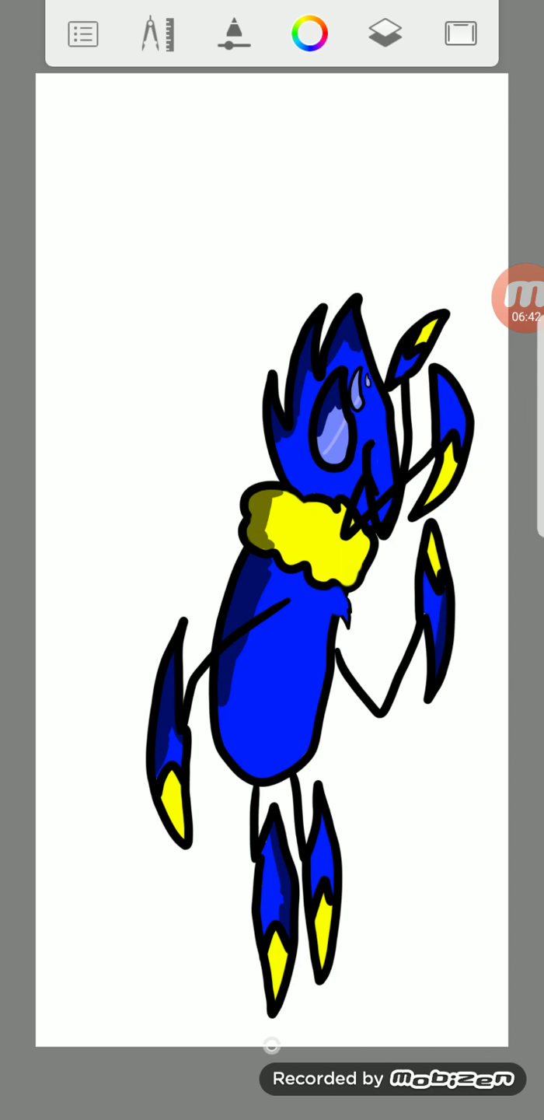
left_click_drag(435, 692, 425, 720)
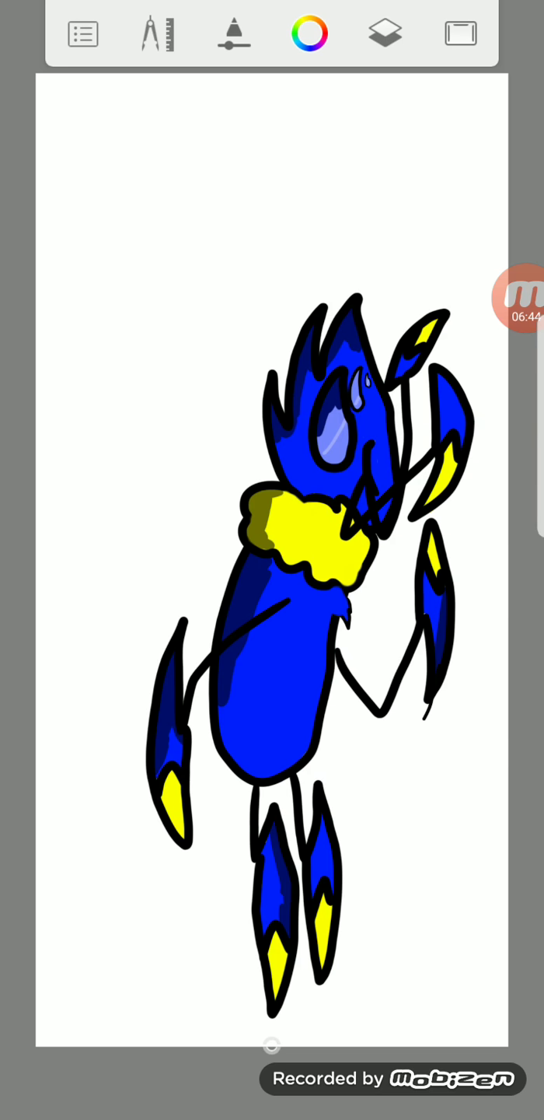